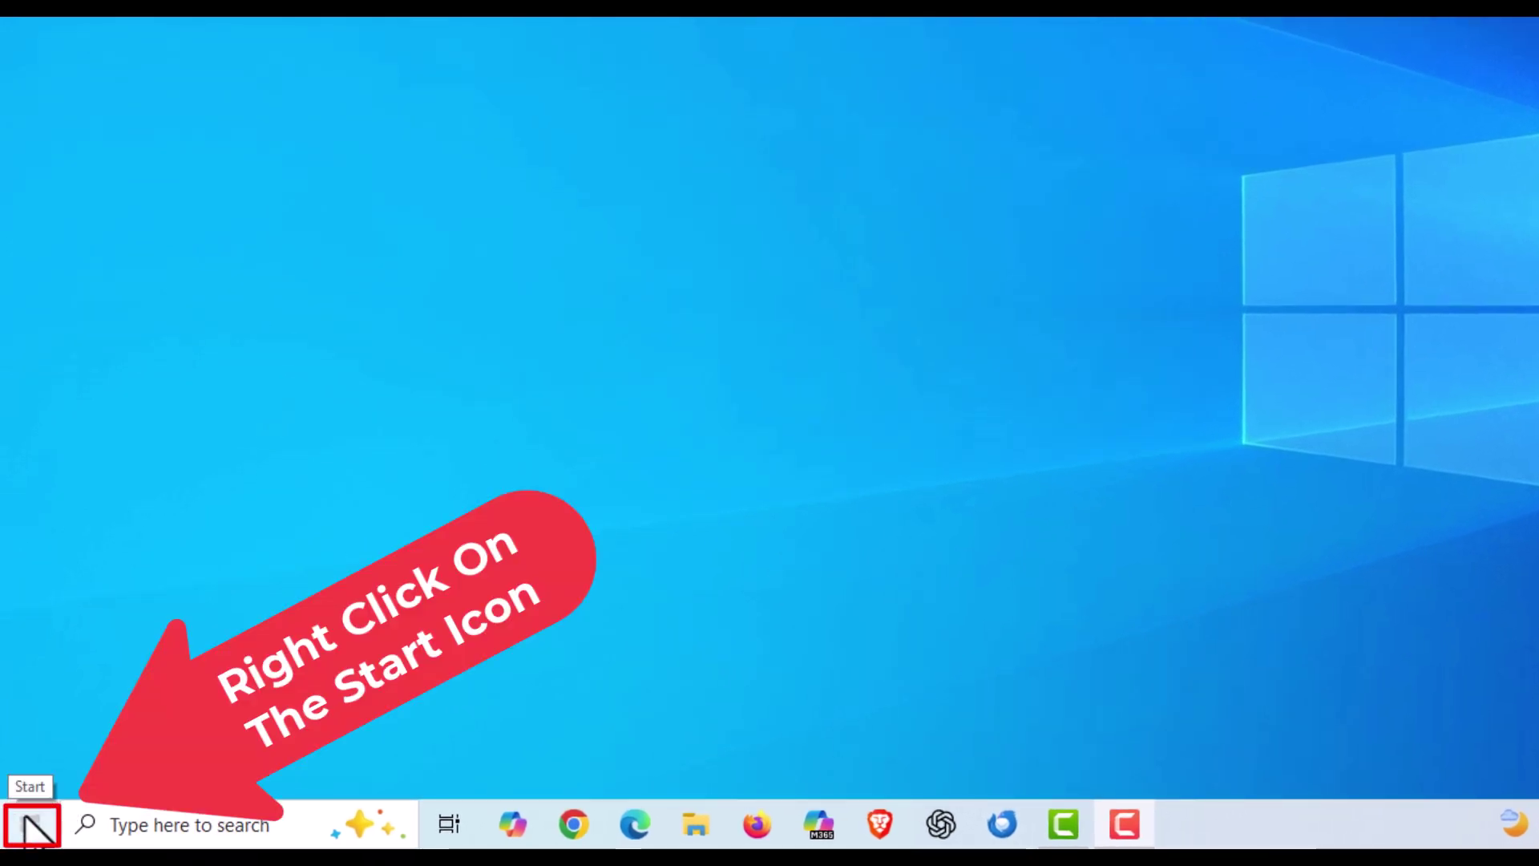
Step: Launch Windows Settings from the Start button's right-click menu
{"action": "right_click", "coordinate": [32, 829]}
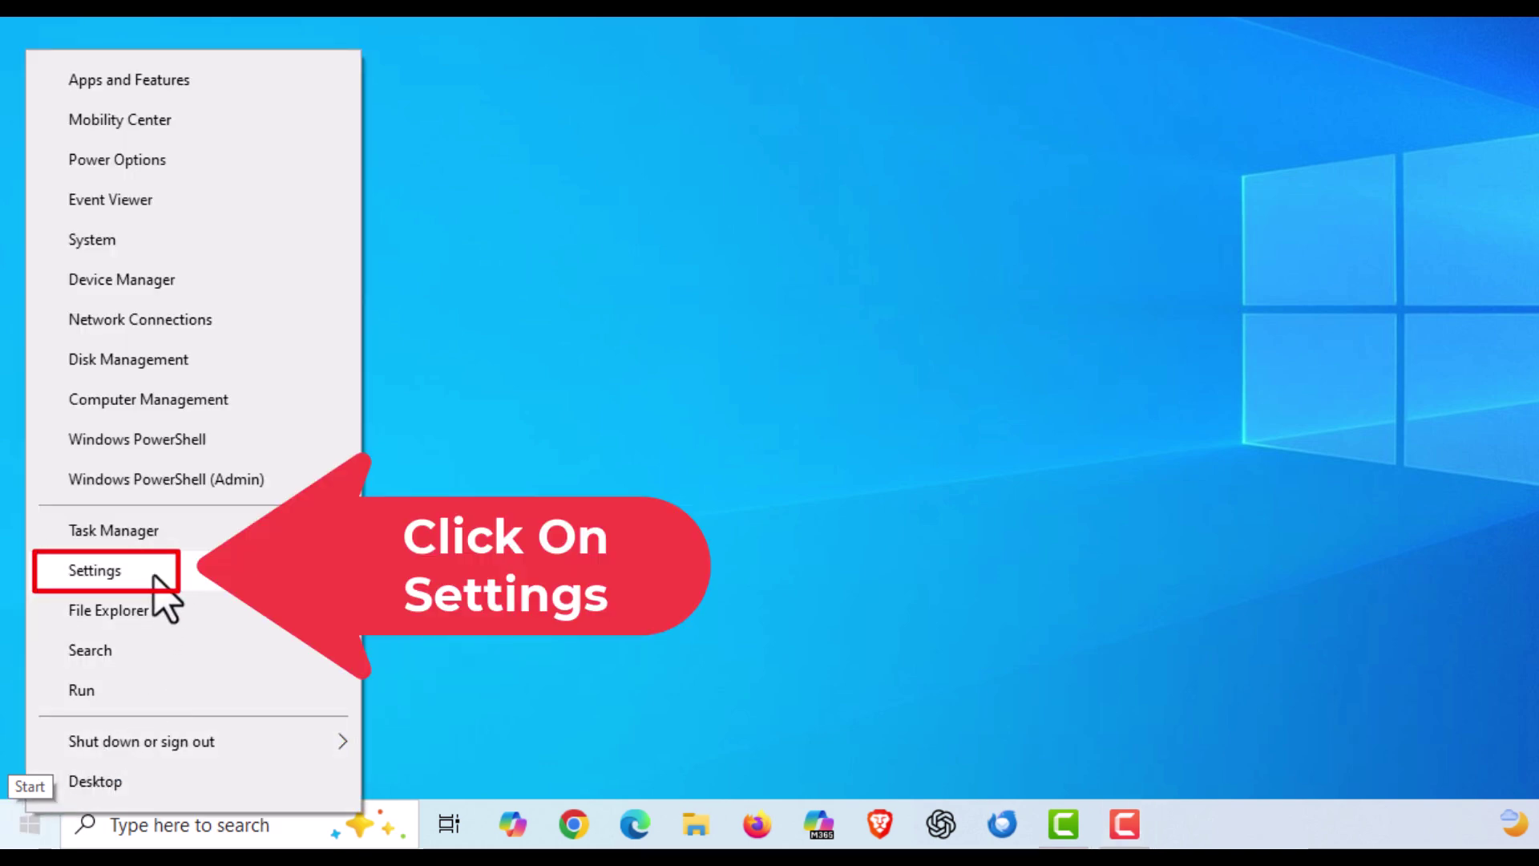
{"action": "left_click", "coordinate": [96, 571]}
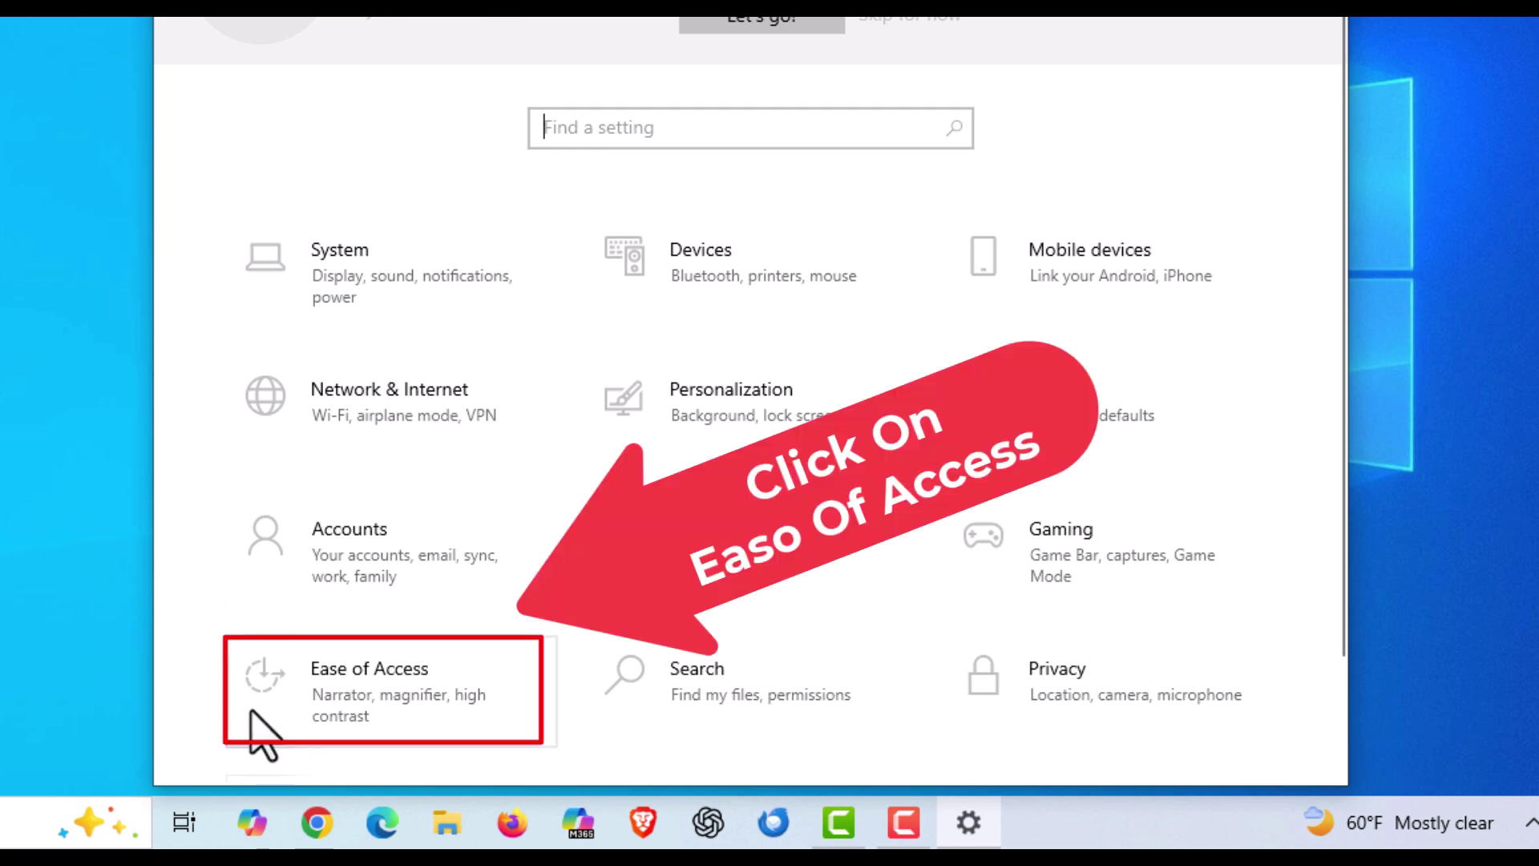
Step: Choose the Ease of Access category on the Settings home page
{"action": "left_click", "coordinate": [355, 683]}
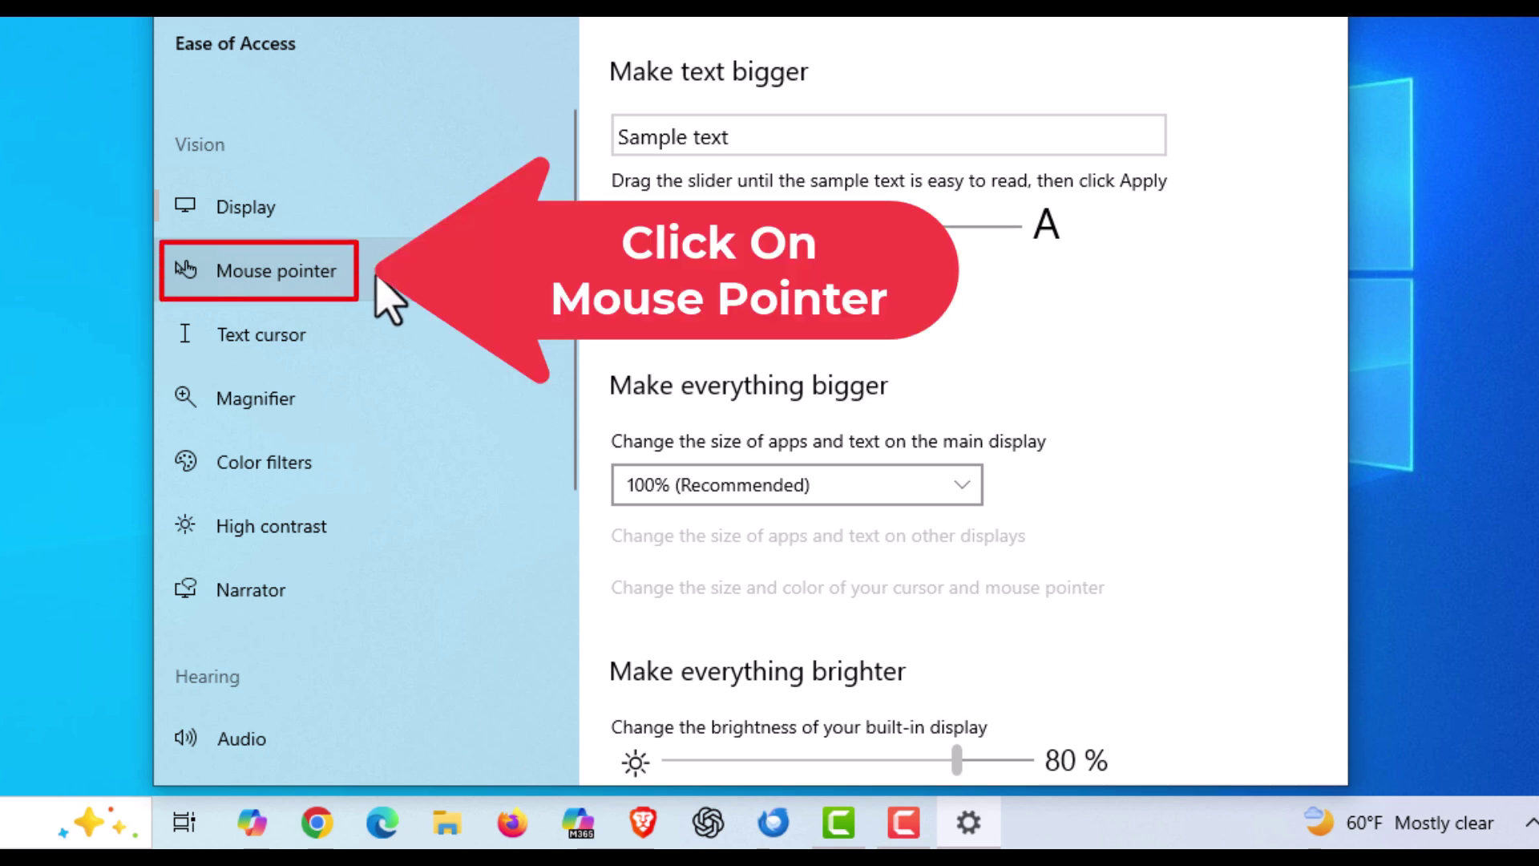
Step: On the Mouse pointer page, raise the pointer size slider to level 5
{"action": "left_click", "coordinate": [377, 274]}
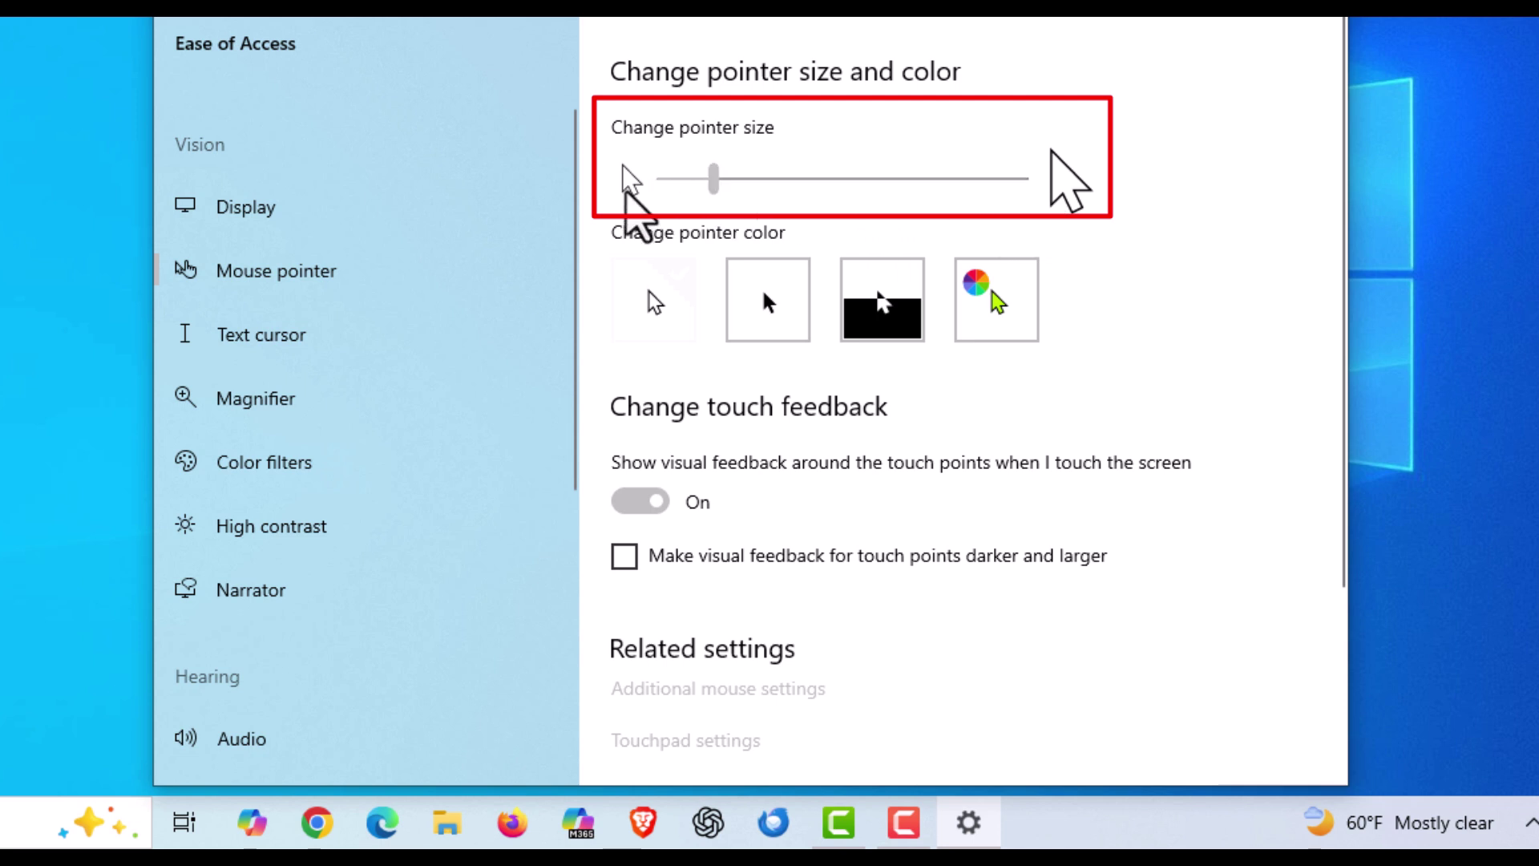
{"action": "left_click_drag", "start_coordinate": [714, 178], "coordinate": [741, 180]}
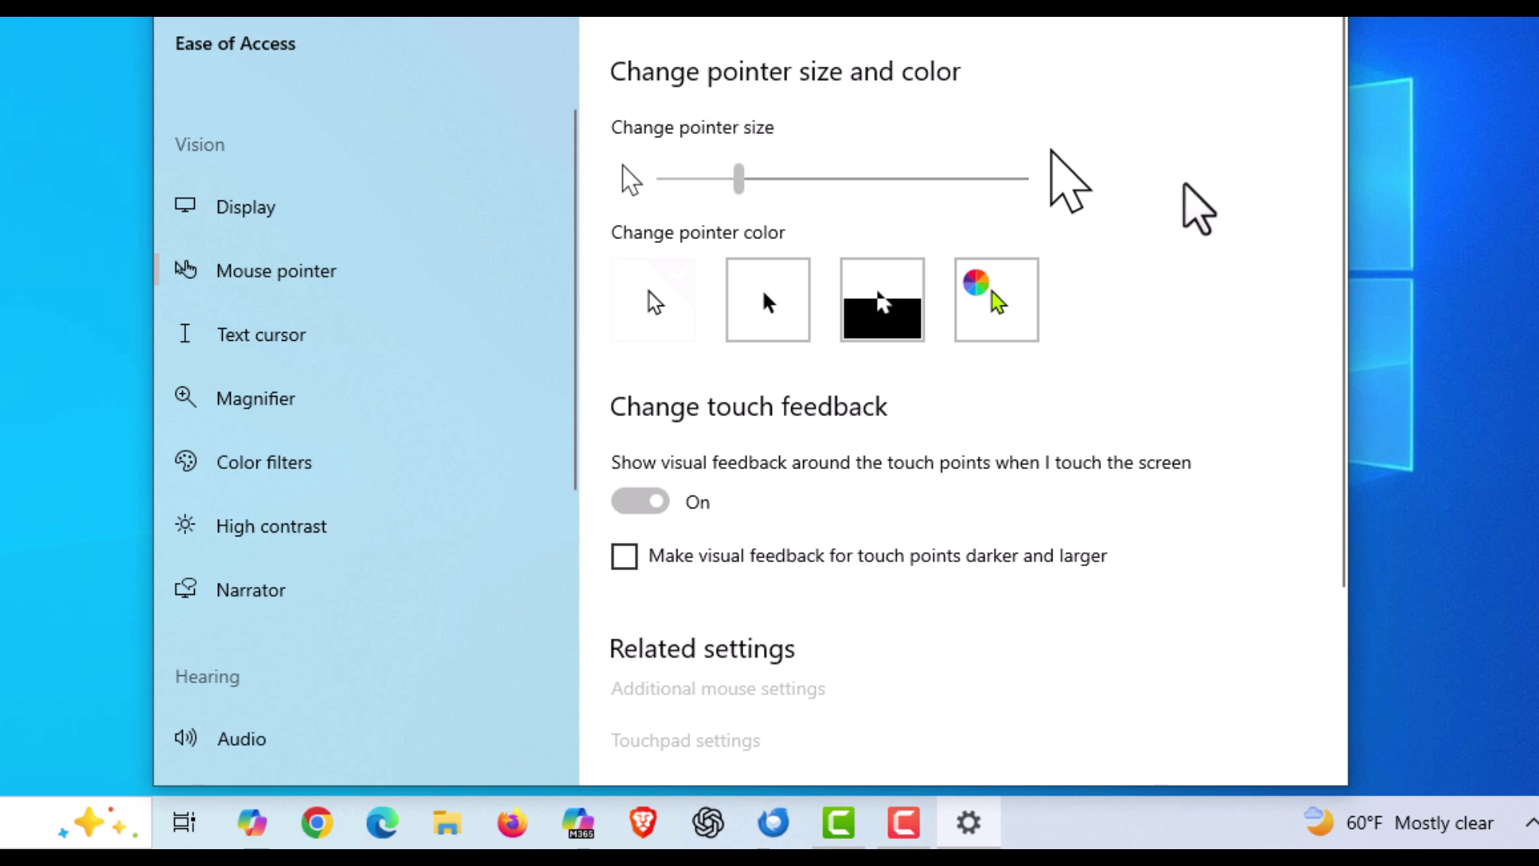